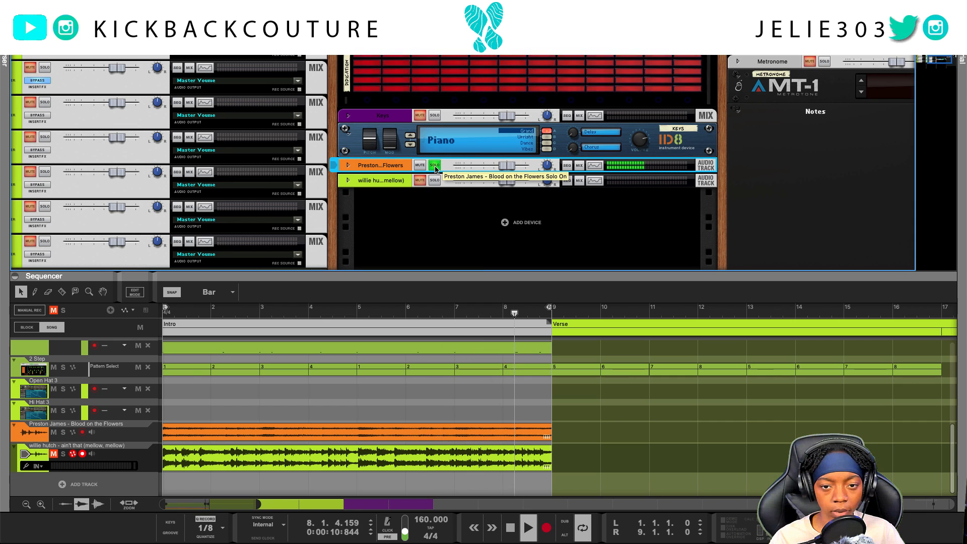
Stop playback, solo and unmute the "ain't that (mellow, mellow)" track, and play it from the start.
key(space)
click(435, 180)
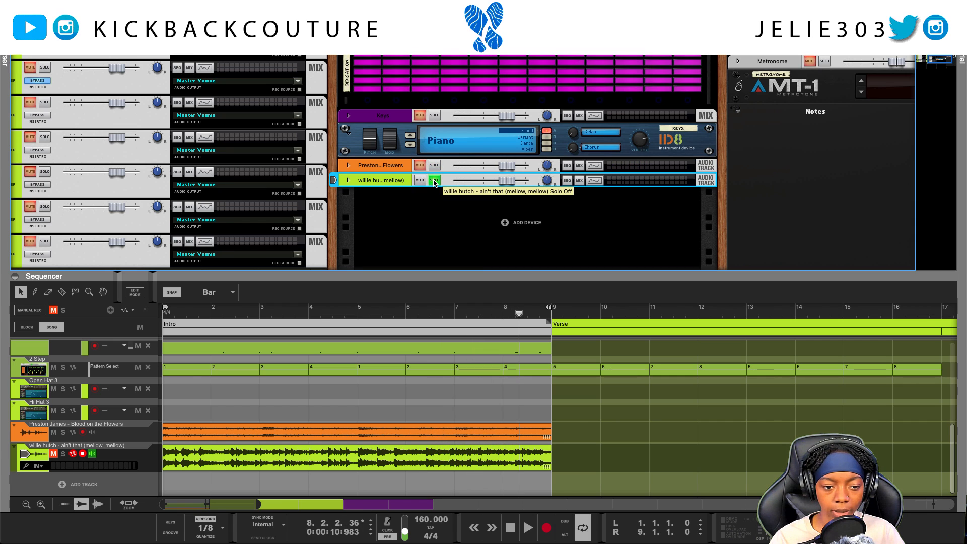
click(54, 454)
key(Home)
key(space)
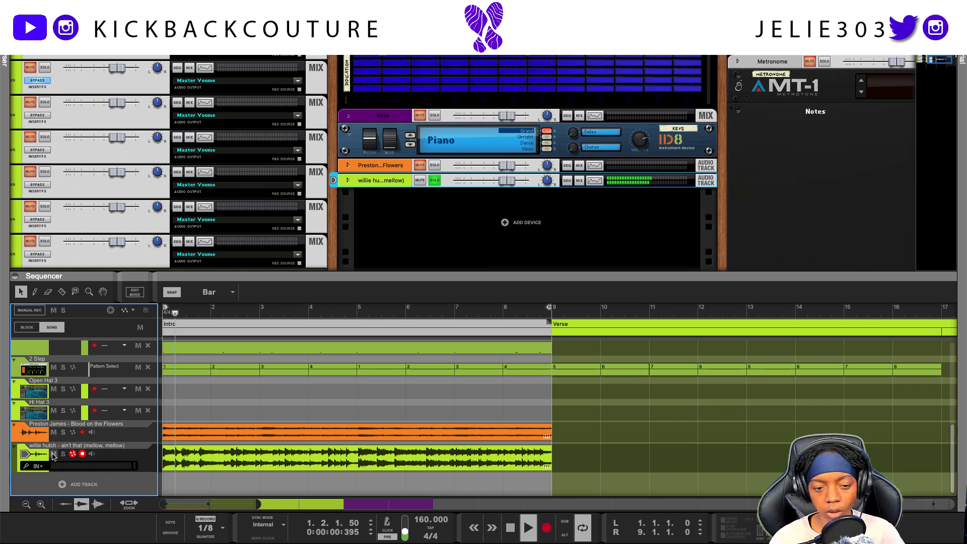
Unsolo and mute the "ain't that (mellow, mellow)" track, and play the song from the start with "Blood on the Flowers" soloed.
click(435, 181)
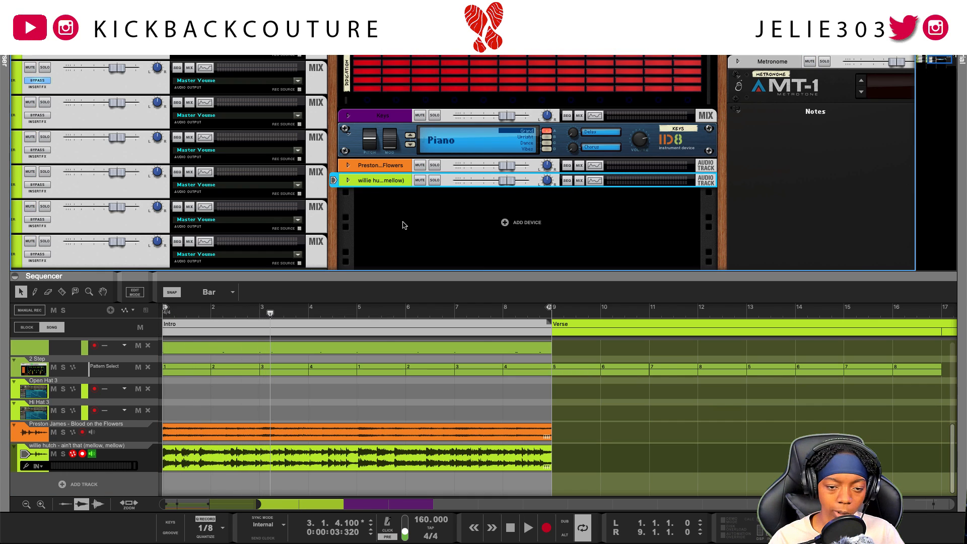
click(53, 454)
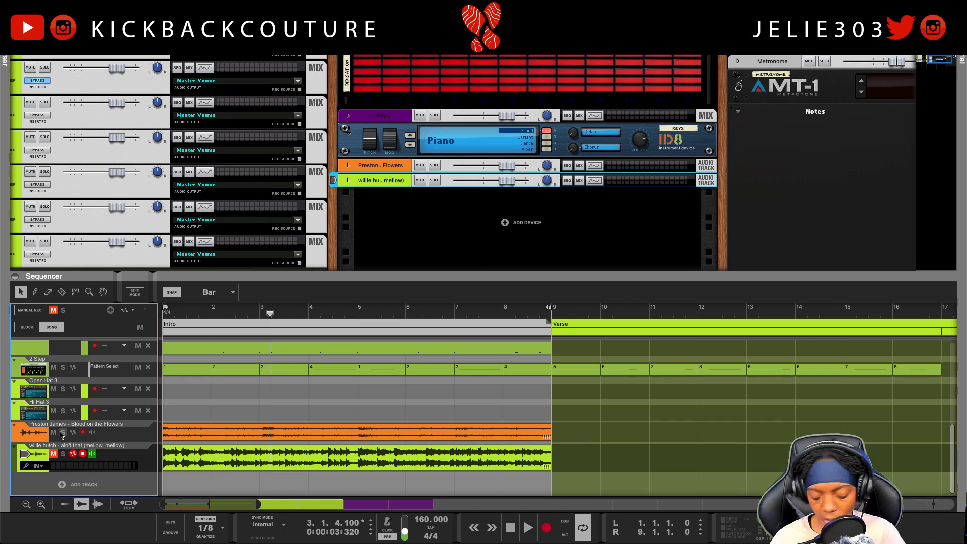
scroll(346, 241, down, 1)
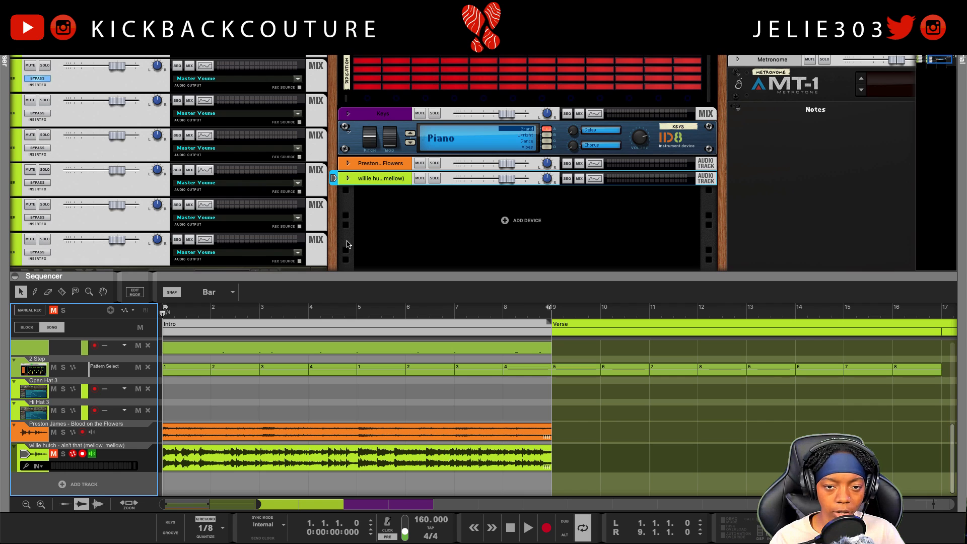
key(space)
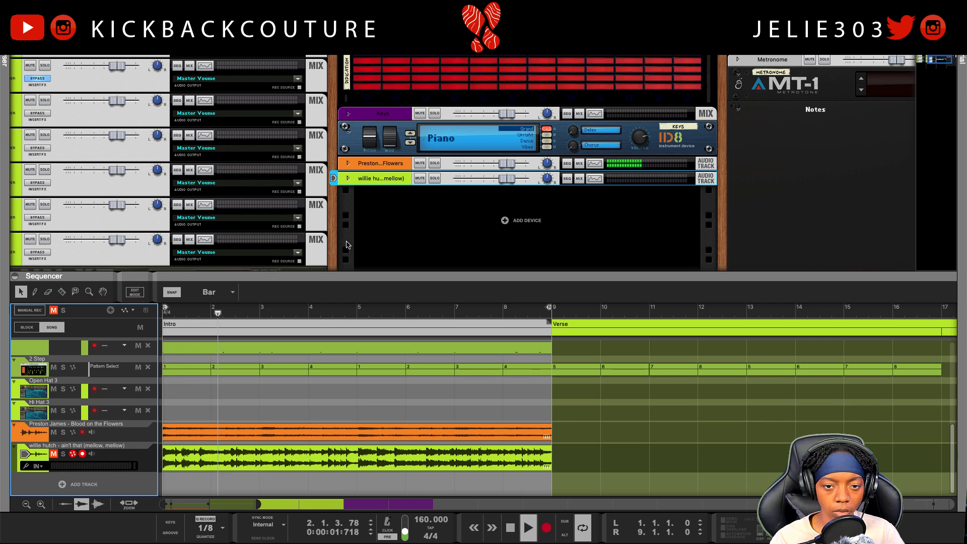
click(434, 162)
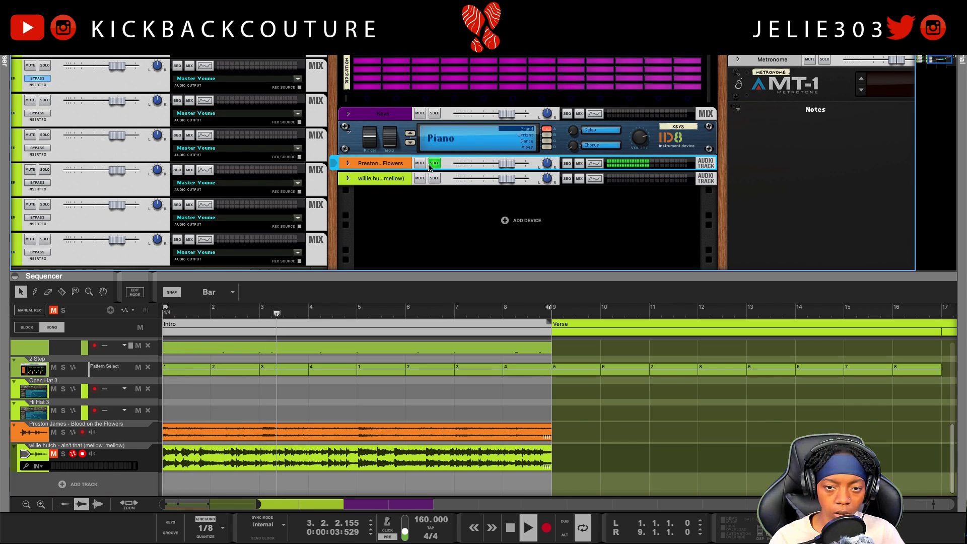
Expand the "Blood on the Flowers" track's insert effects and add Zynaptiq's UNMIX DRUMS effect there.
click(348, 162)
click(361, 184)
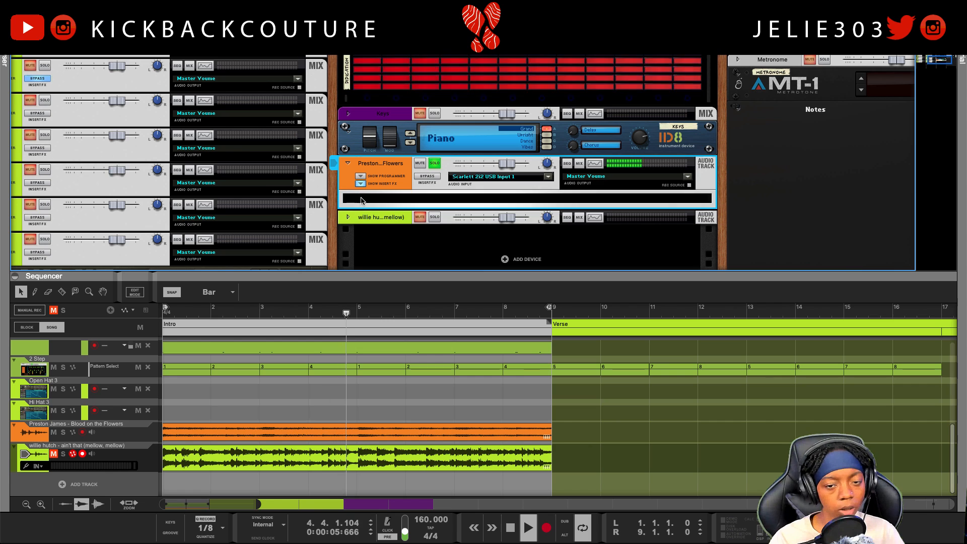
right_click(374, 202)
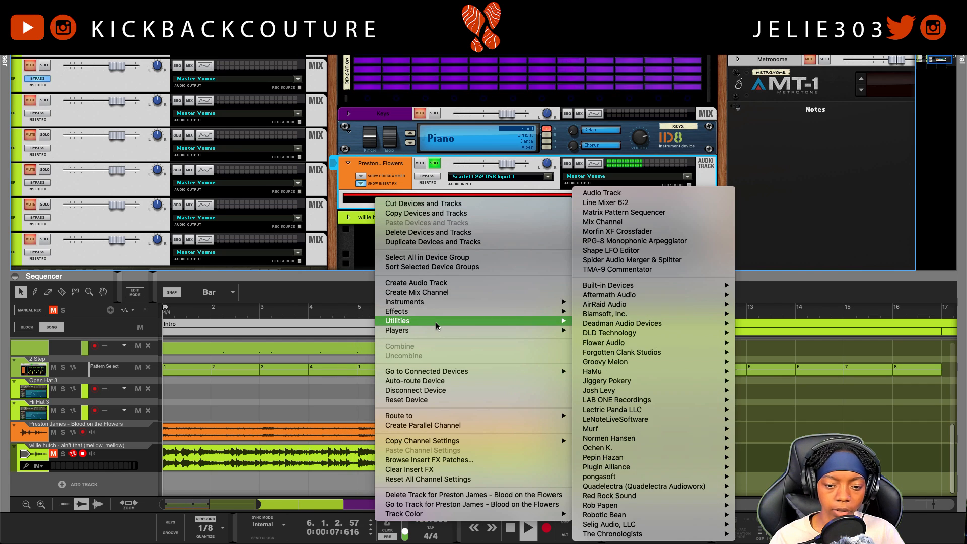
mouse_move(440, 315)
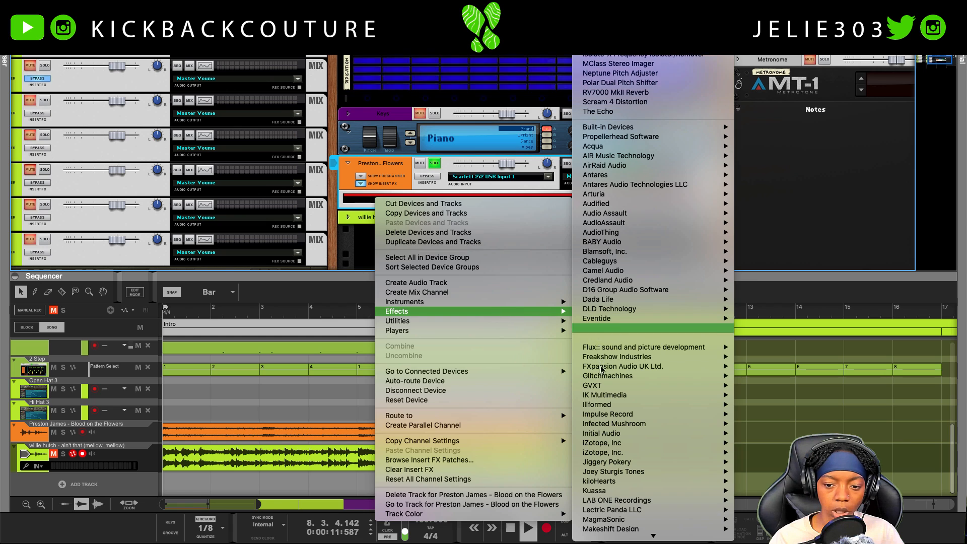
scroll(604, 363, down, 10)
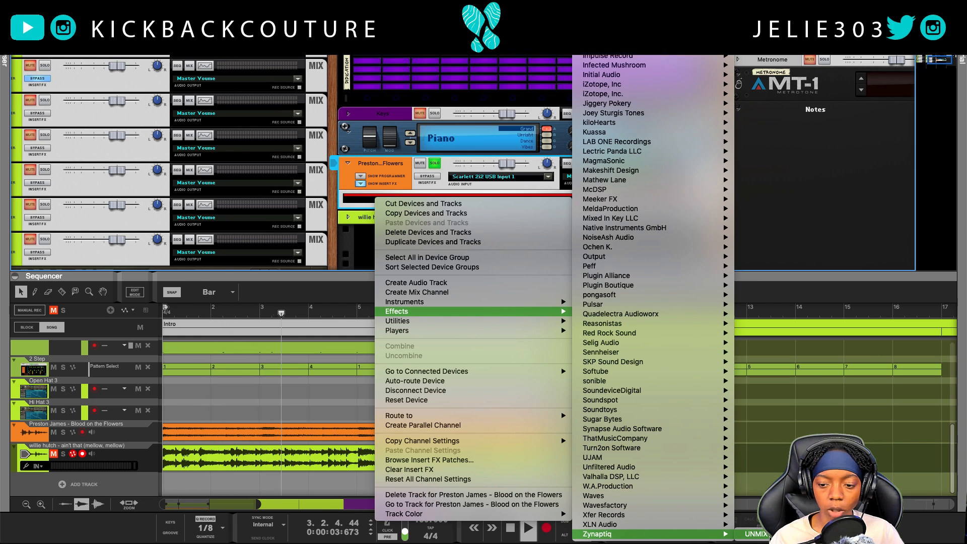
click(761, 534)
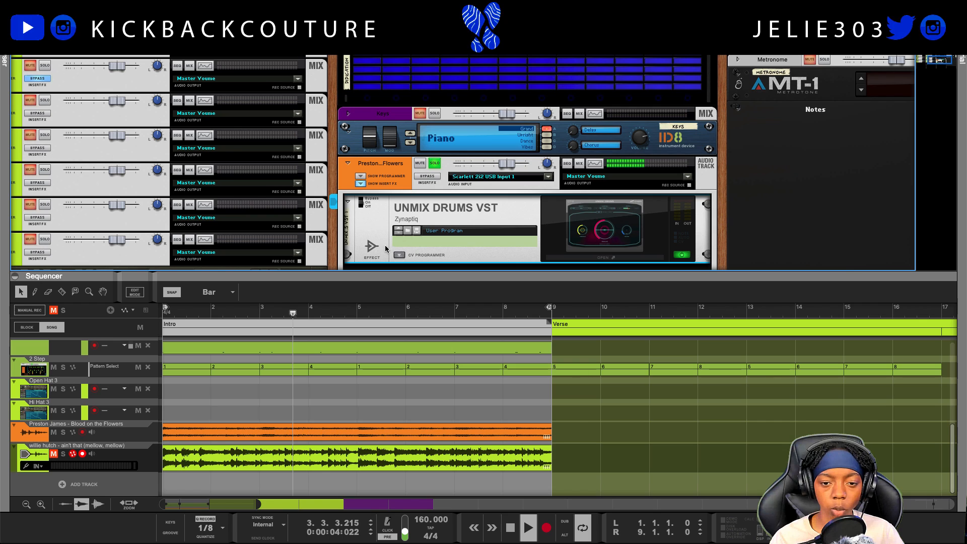
Open the UNMIX DRUMS plugin window, place it over the rack and sequencer, and set Drum Level to 0.00.
scroll(555, 232, down, 2)
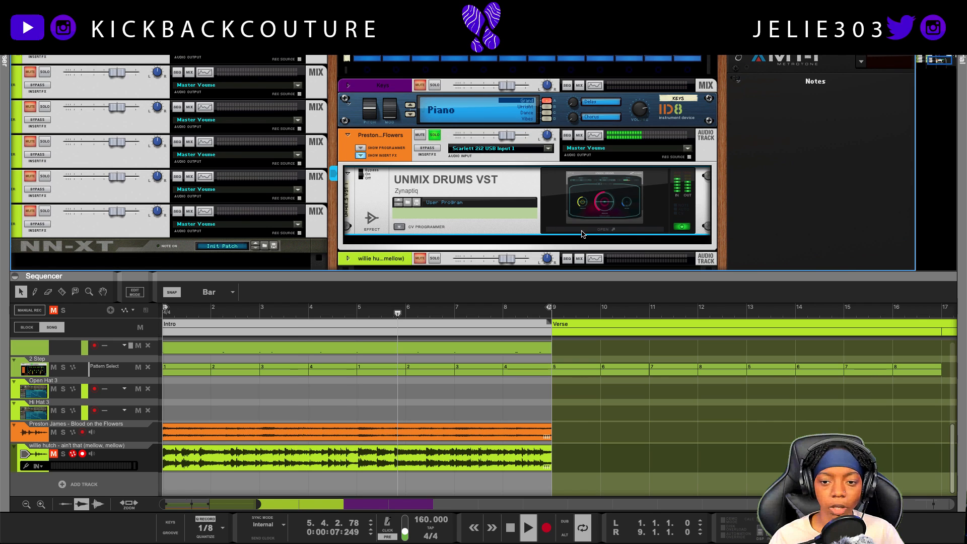
click(582, 230)
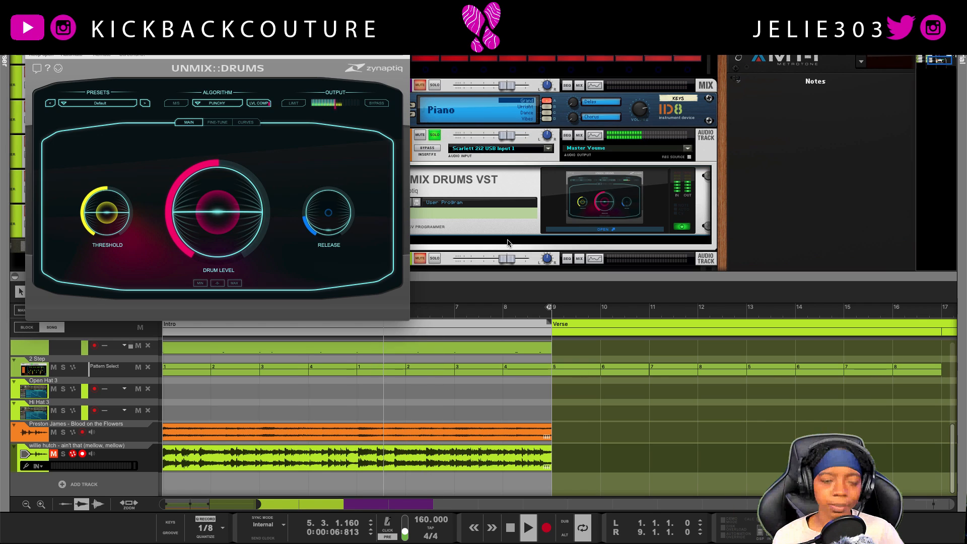
drag(191, 23, 454, 189)
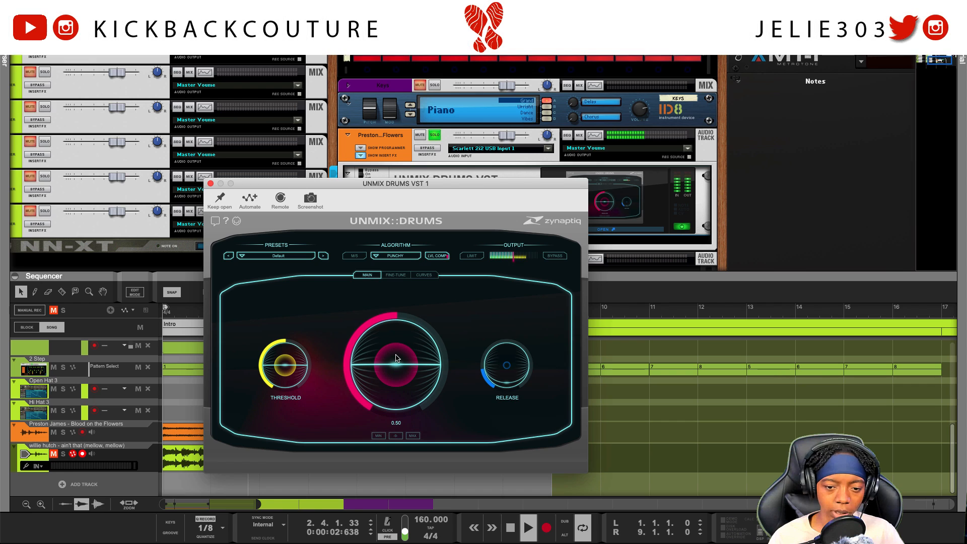
mouse_move(397, 355)
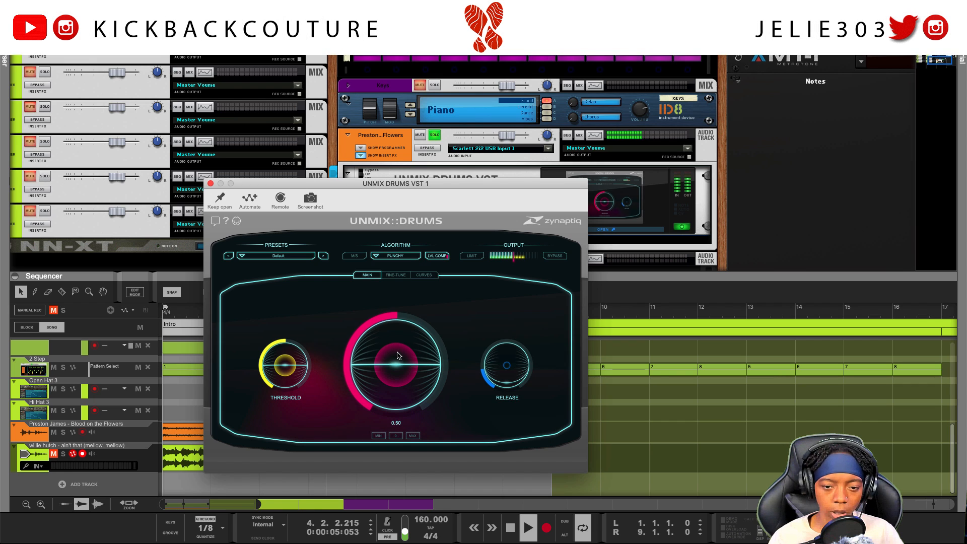
click(396, 436)
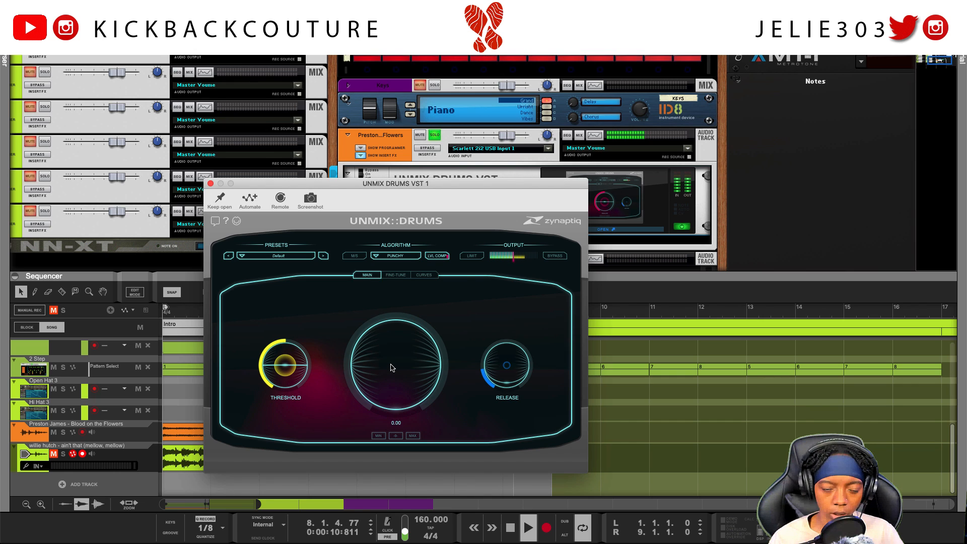
drag(425, 194, 427, 188)
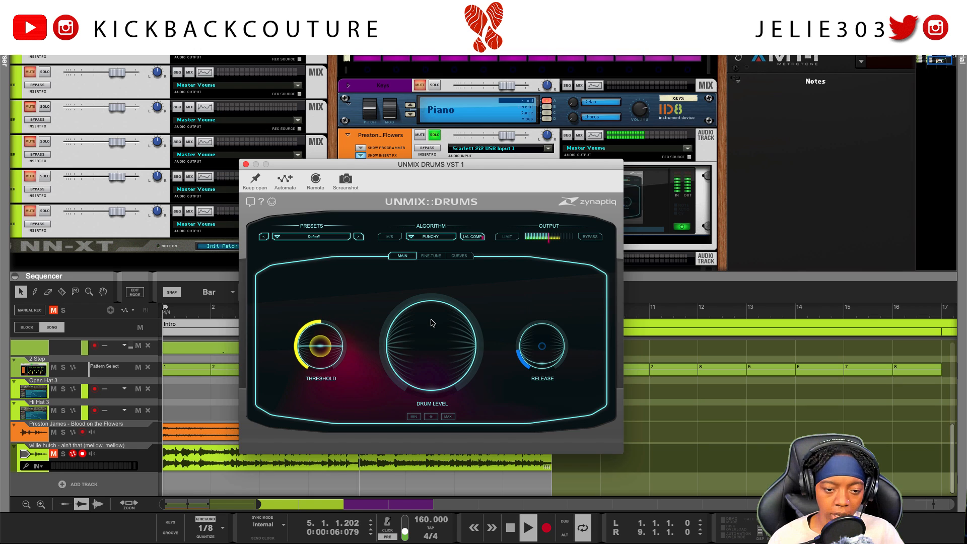
Select the "Blood on the Flowers" clip and set the UNMIX DRUMS Threshold to 0.53.
click(195, 440)
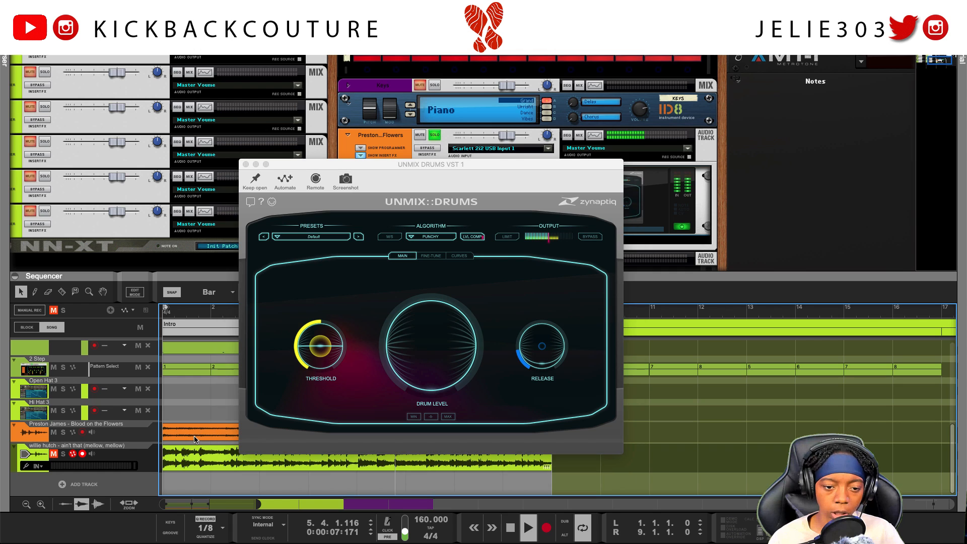
click(197, 440)
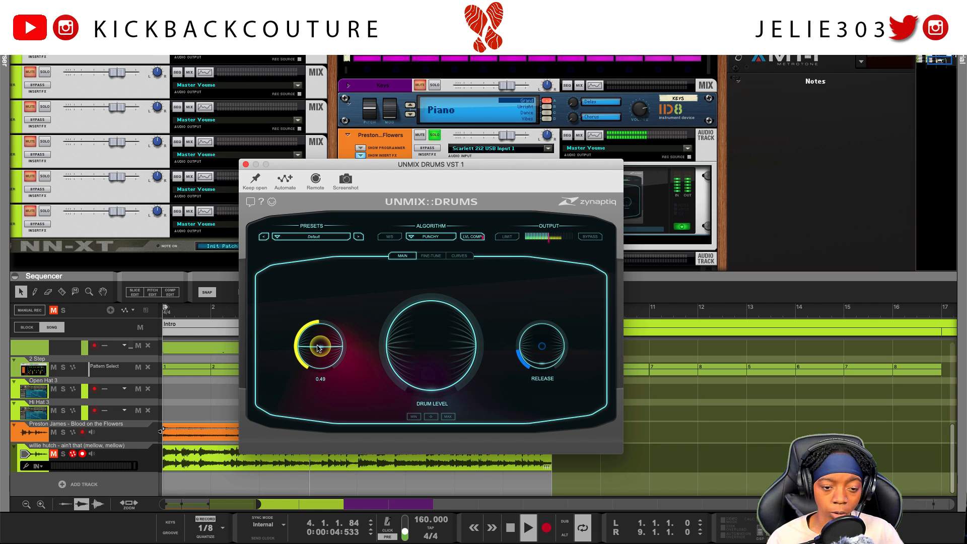
drag(319, 355, 321, 347)
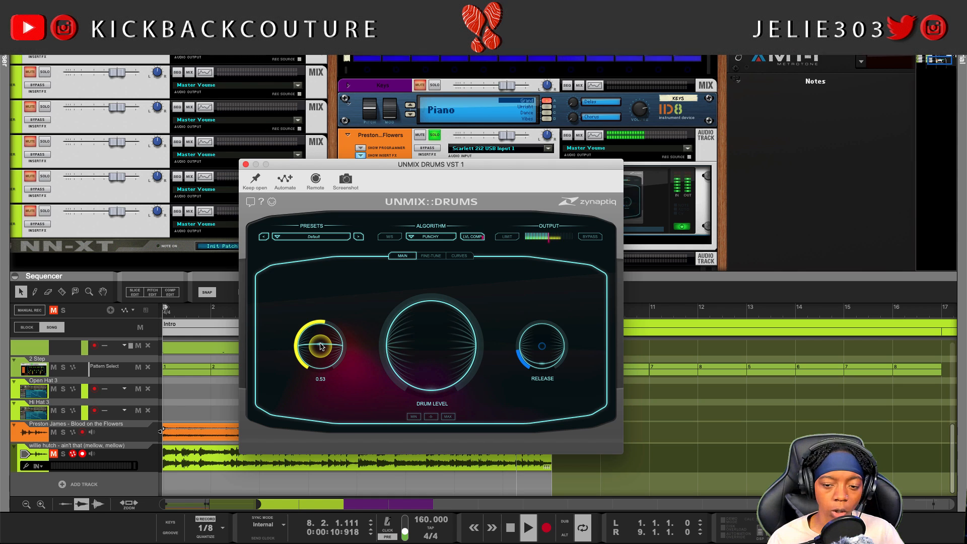
Set the UNMIX DRUMS Release to 0.50 and lower the Threshold slightly.
mouse_move(533, 350)
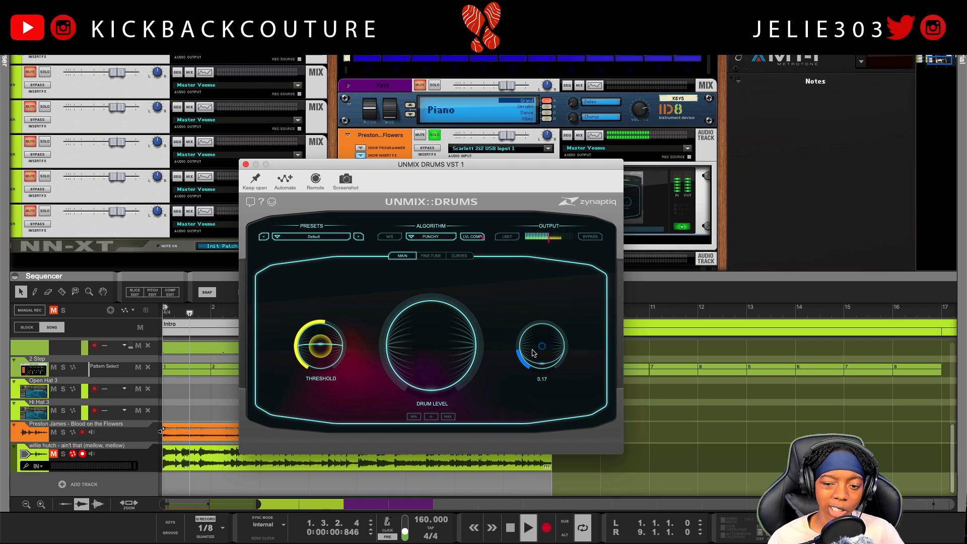
drag(534, 353, 540, 341)
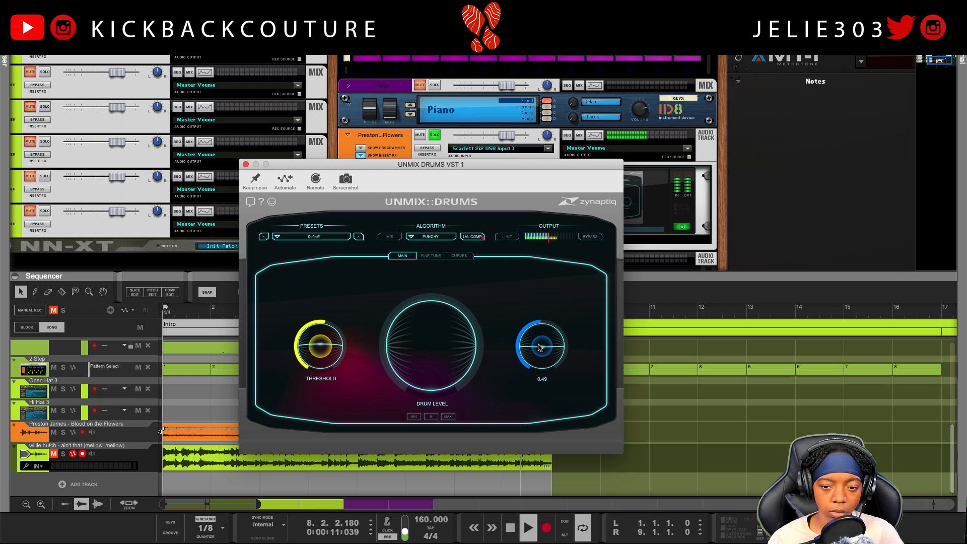
drag(538, 349, 539, 346)
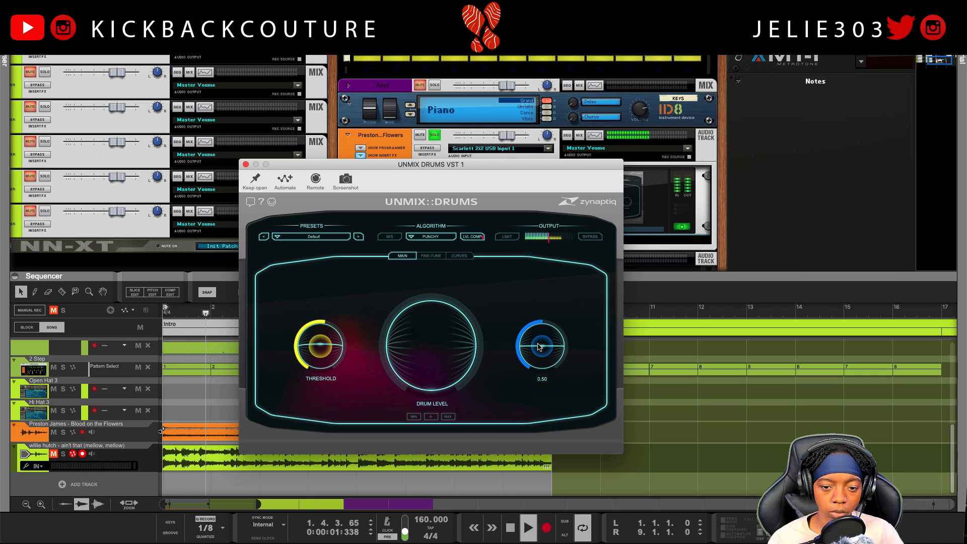
drag(329, 354, 331, 357)
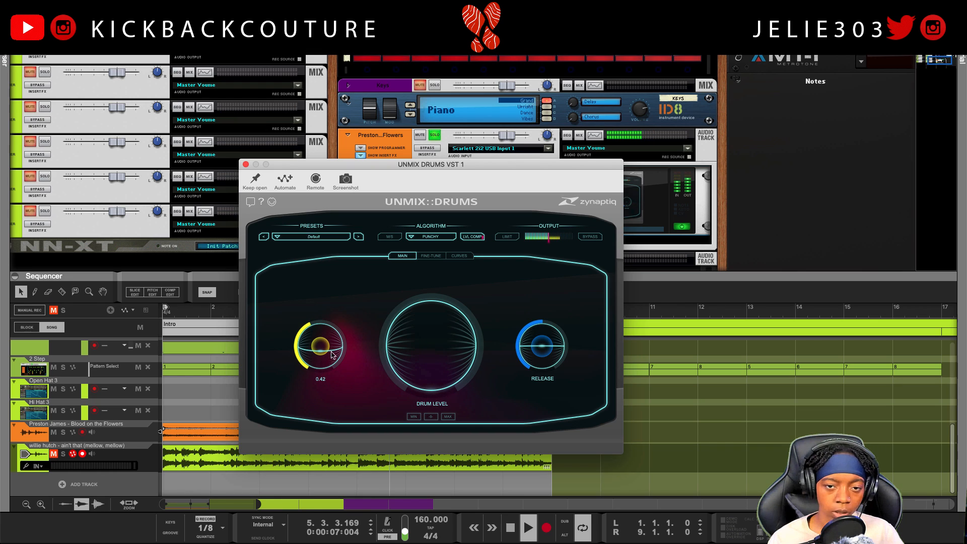
Unsolo "Blood on the Flowers" to hear it in the full mix, mute it, and select its sequencer track.
click(434, 136)
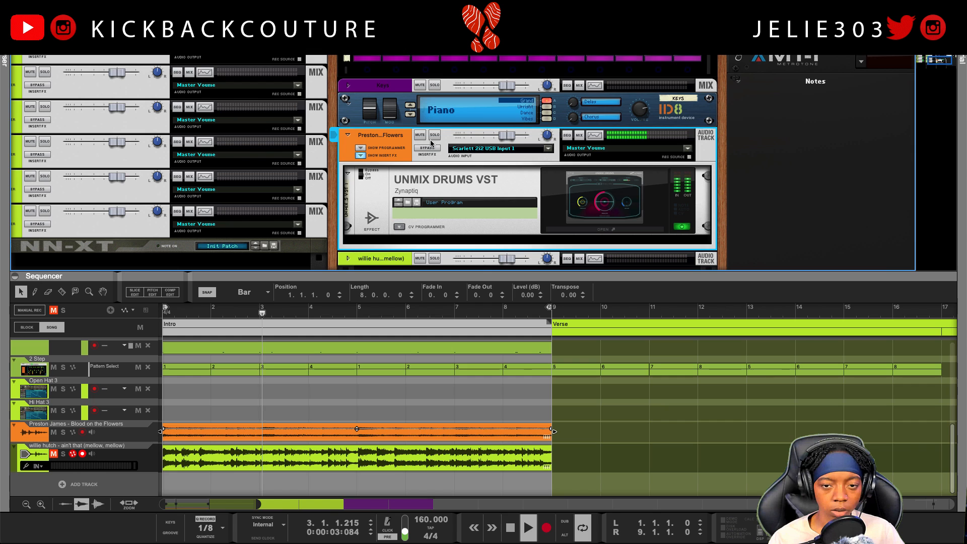
scroll(426, 166, down, 3)
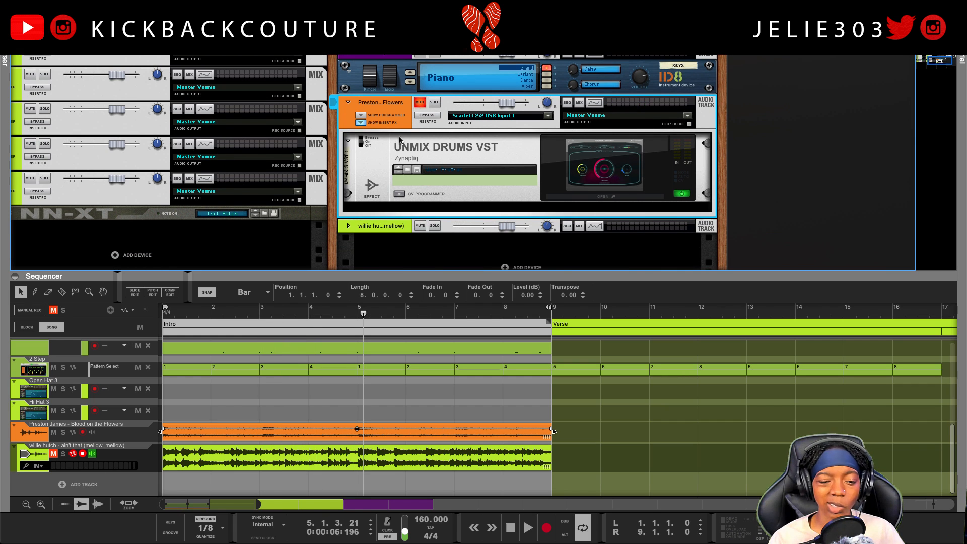
click(29, 434)
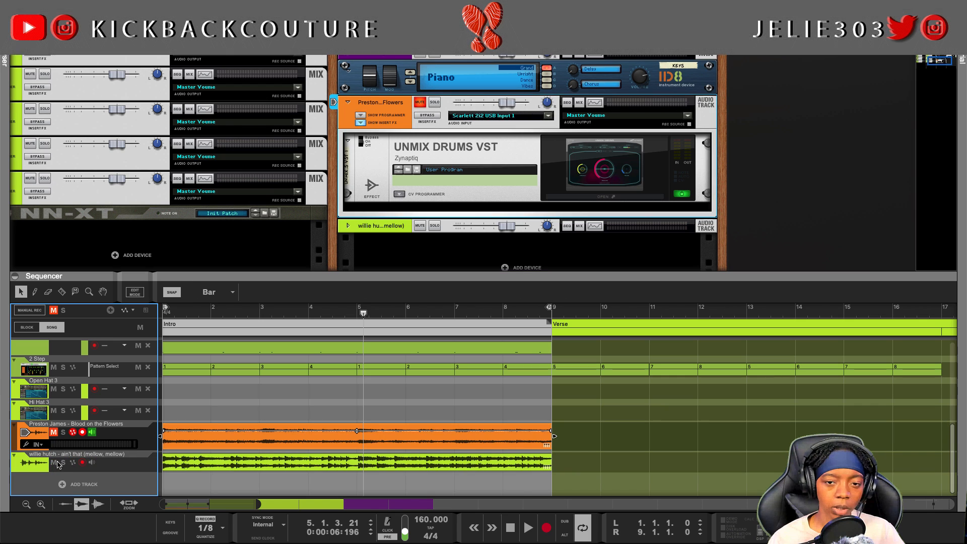
Bypass and hide the "Blood on the Flowers" insert effects and collapse that track in the rack.
click(396, 113)
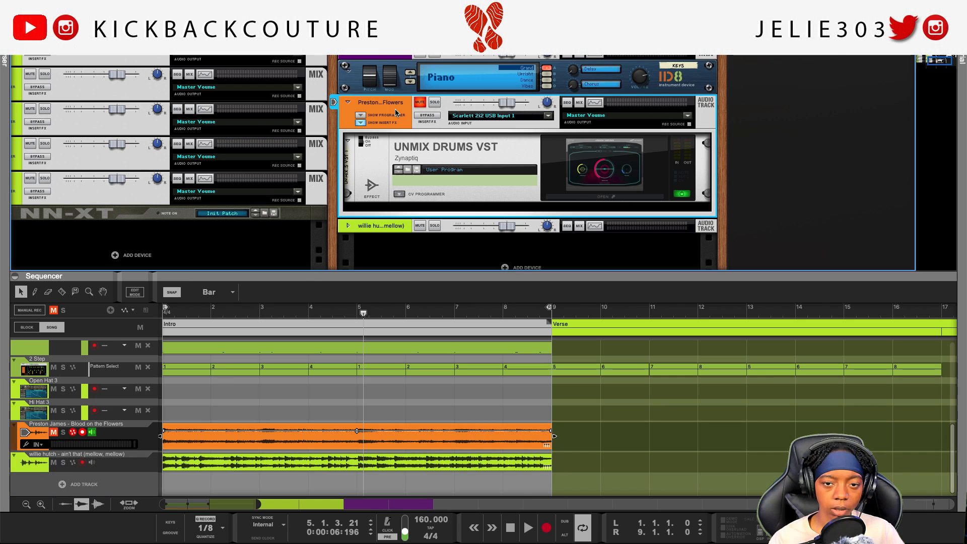
click(397, 155)
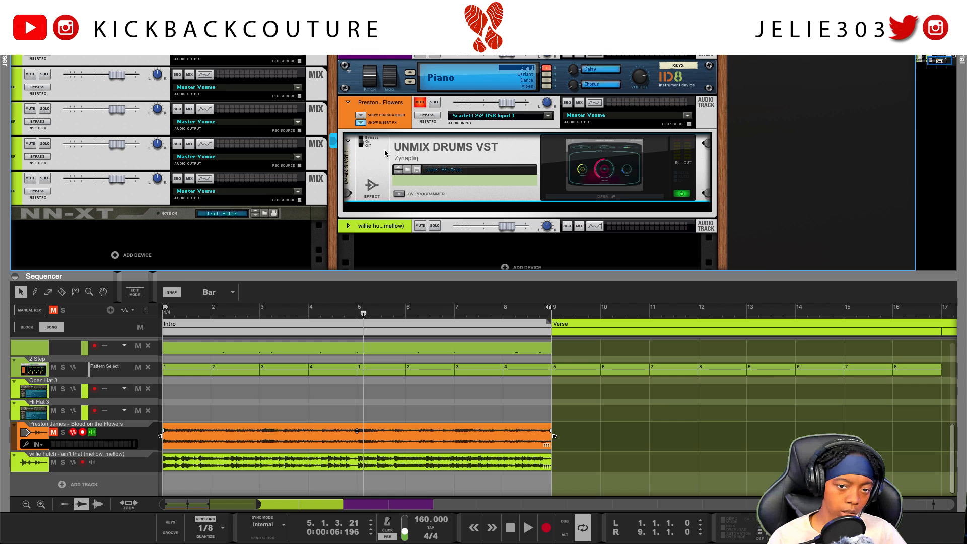
click(361, 123)
click(362, 121)
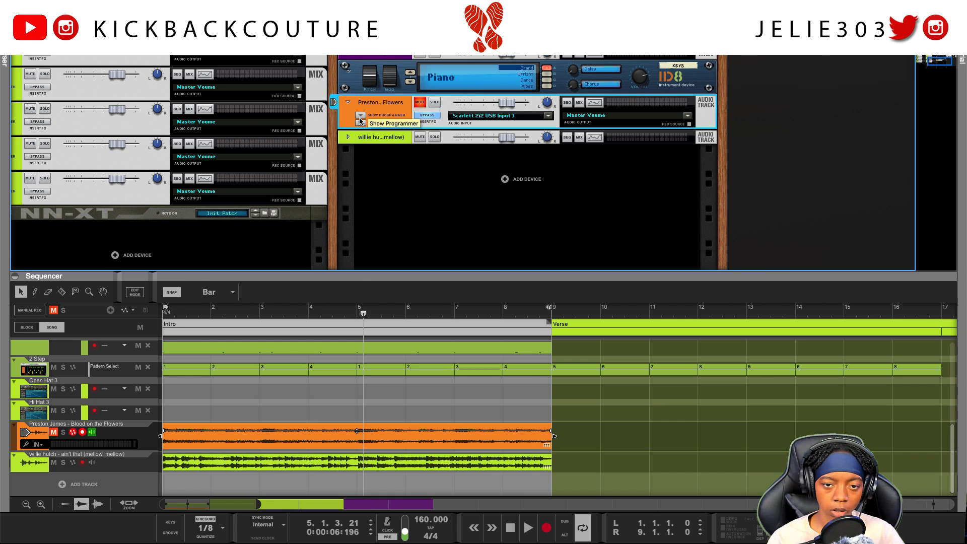
click(347, 104)
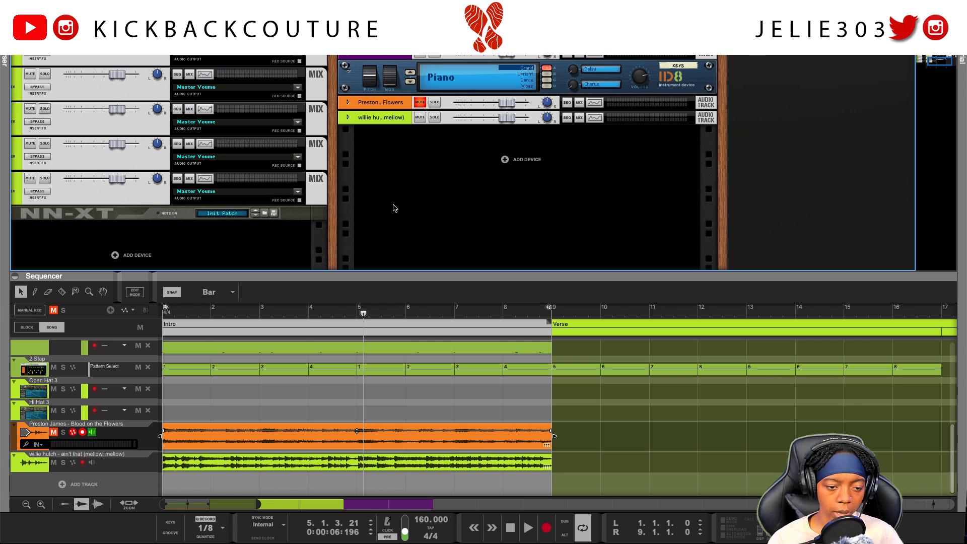
Expand the "ain't that (mellow, mellow)" audio track in the rack and show its insert effects.
scroll(371, 258, down, 1)
click(347, 115)
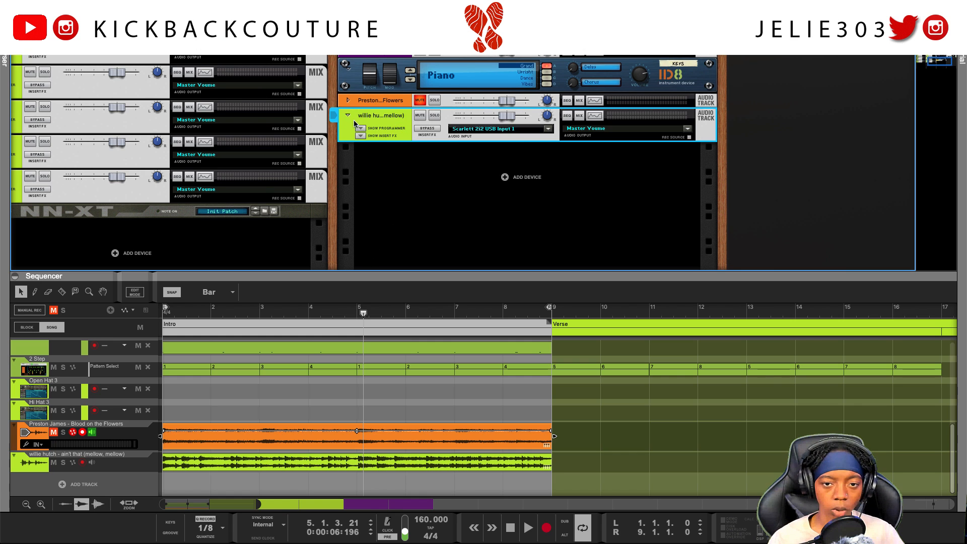
right_click(369, 150)
click(389, 155)
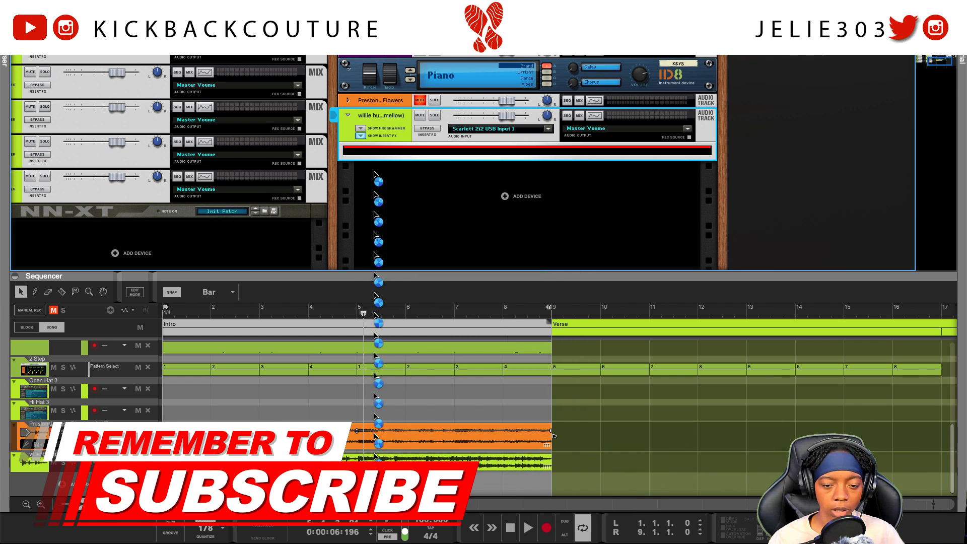
key(super+z)
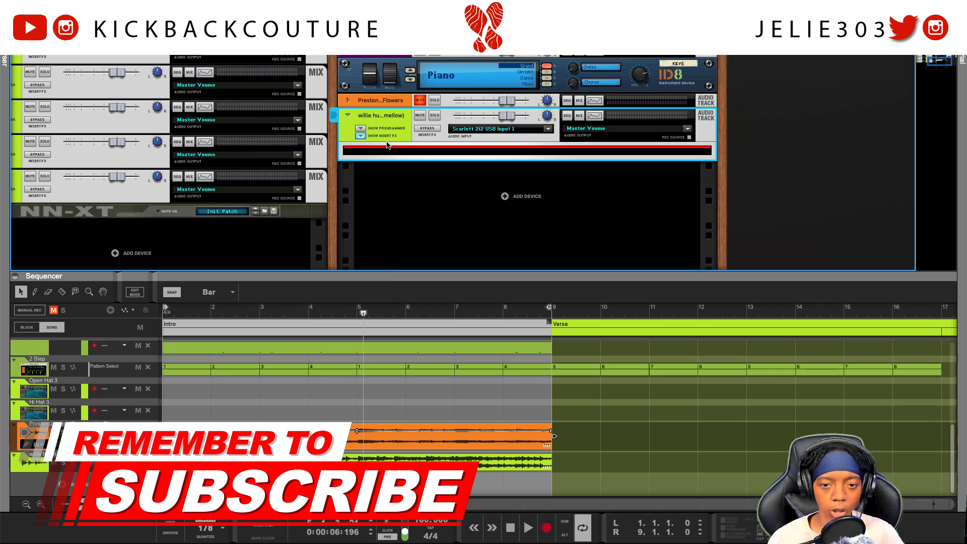
Add the Zynaptiq UNMIX DRUMS effect to the insert effects of the "ain't that (mellow, mellow)" track.
right_click(389, 154)
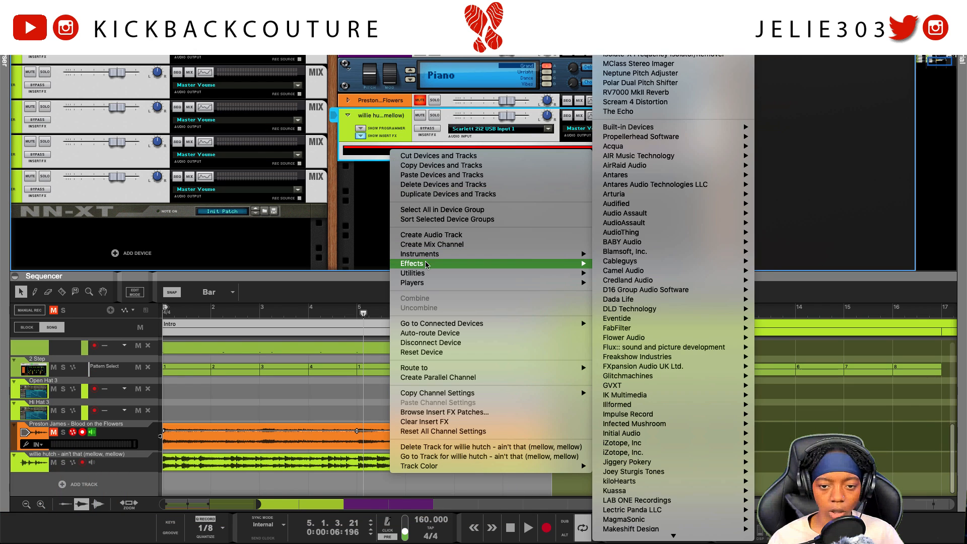
mouse_move(579, 264)
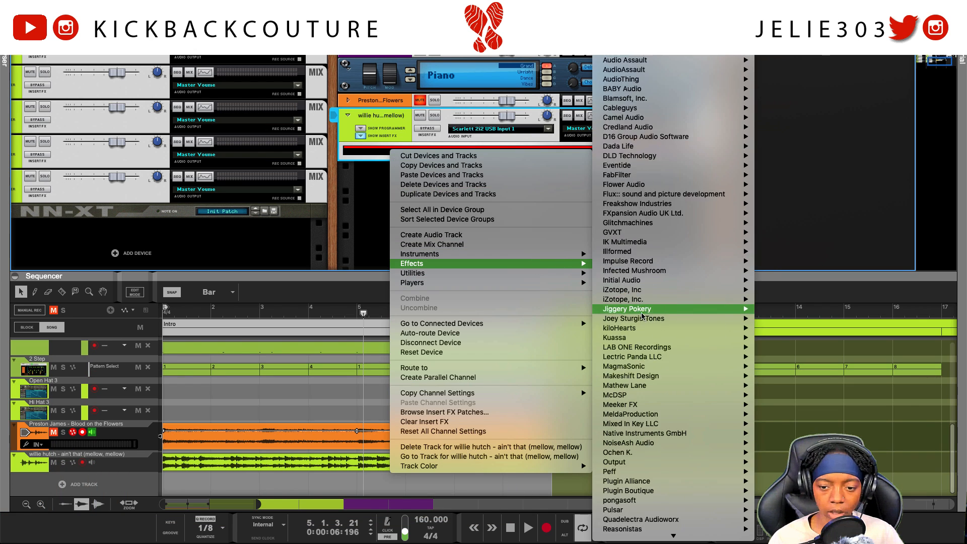
mouse_move(636, 315)
mouse_move(636, 534)
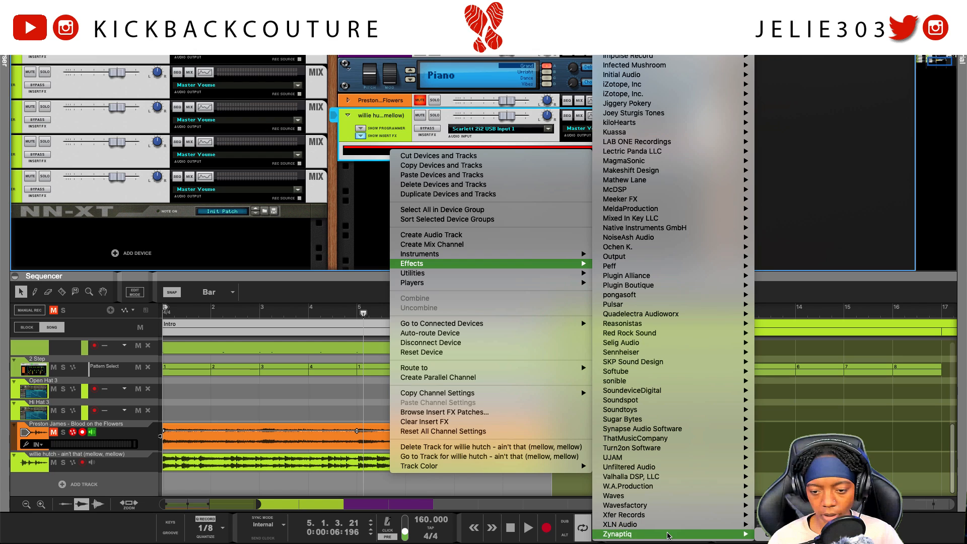
click(786, 534)
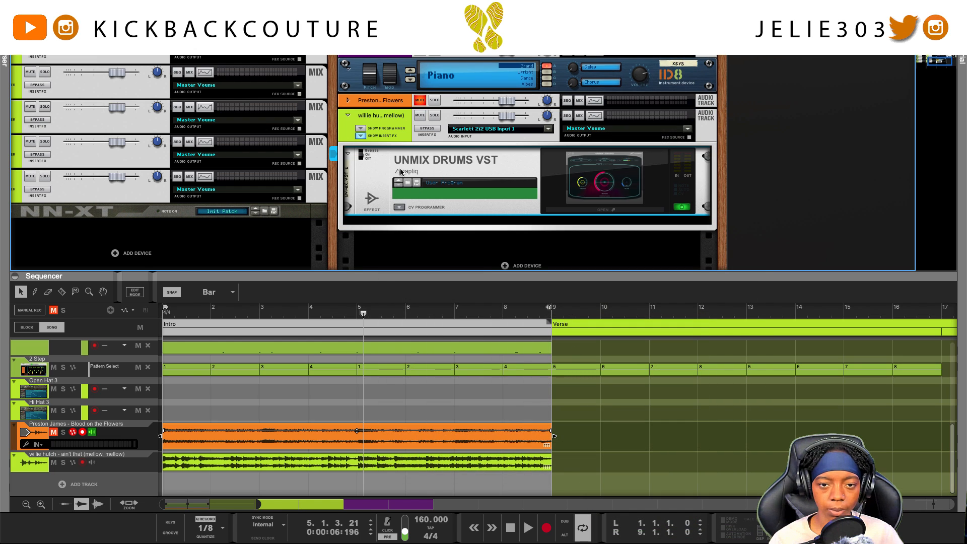
During playback, set the new UNMIX DRUMS Drum Level to minimum, Release to maximum, and Threshold to 0.26.
click(593, 210)
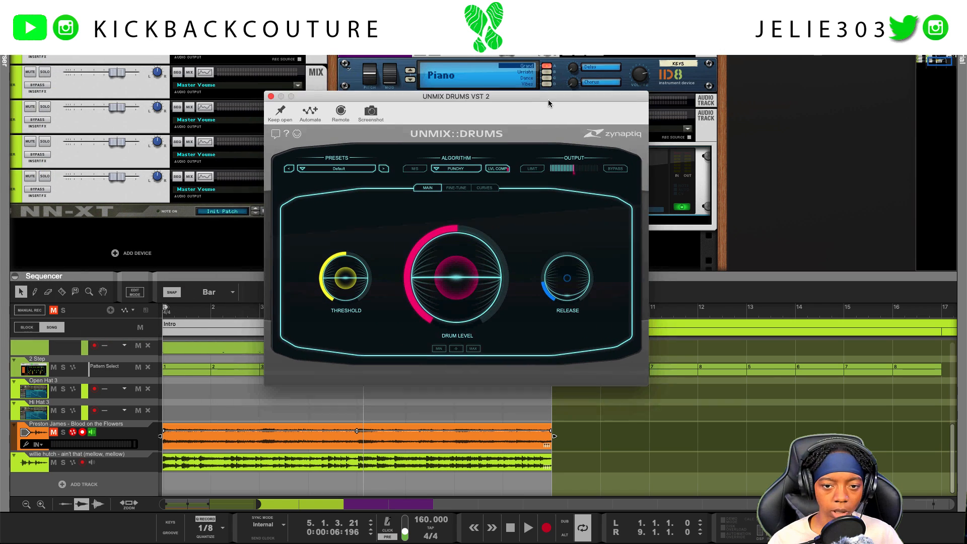
drag(435, 270, 467, 447)
mouse_move(464, 94)
mouse_down()
mouse_move(779, 131)
mouse_move(646, 133)
mouse_move(452, 100)
mouse_up()
key(space)
drag(607, 297, 607, 220)
drag(386, 279, 386, 289)
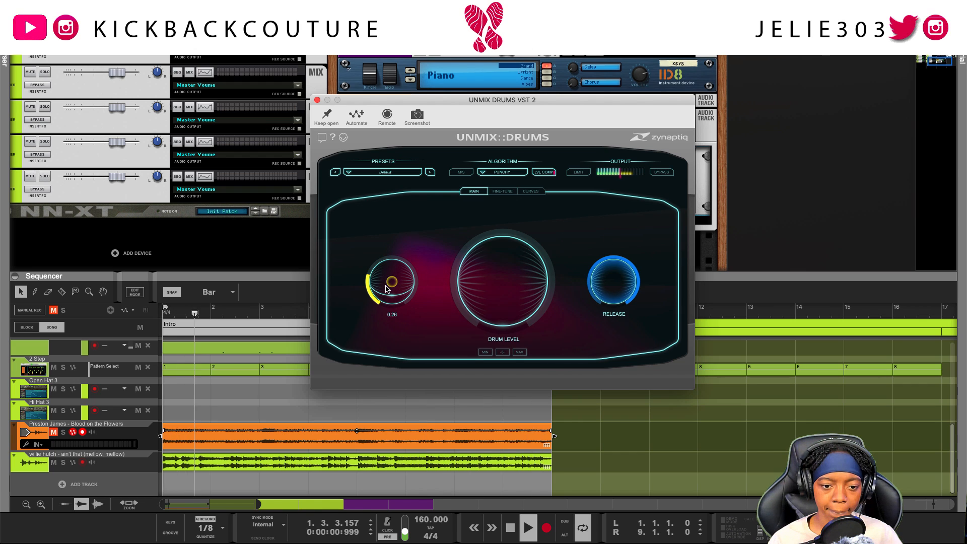
Solo "ain't that (mellow, mellow)", raise the UNMIX DRUMS Threshold to slightly above the middle, and unsolo the track.
click(63, 462)
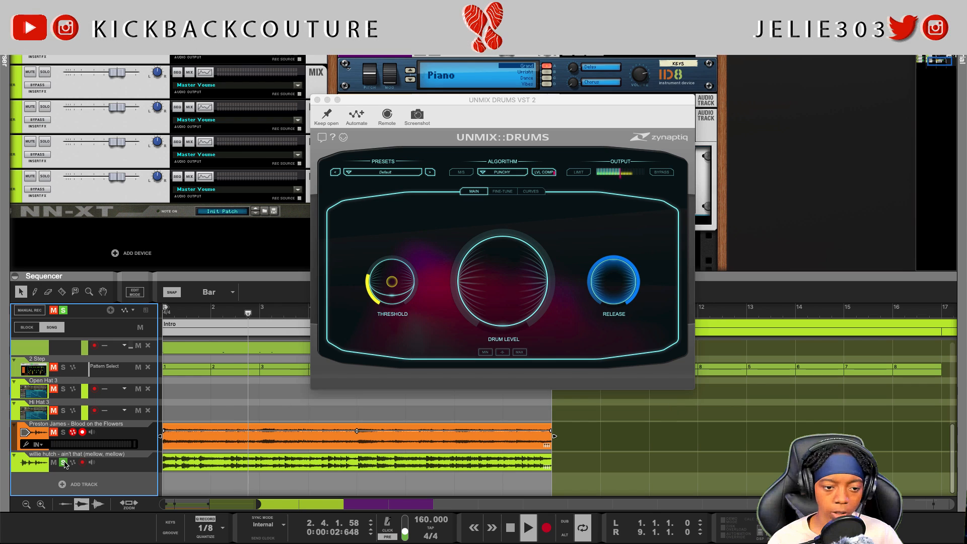
drag(397, 273, 400, 274)
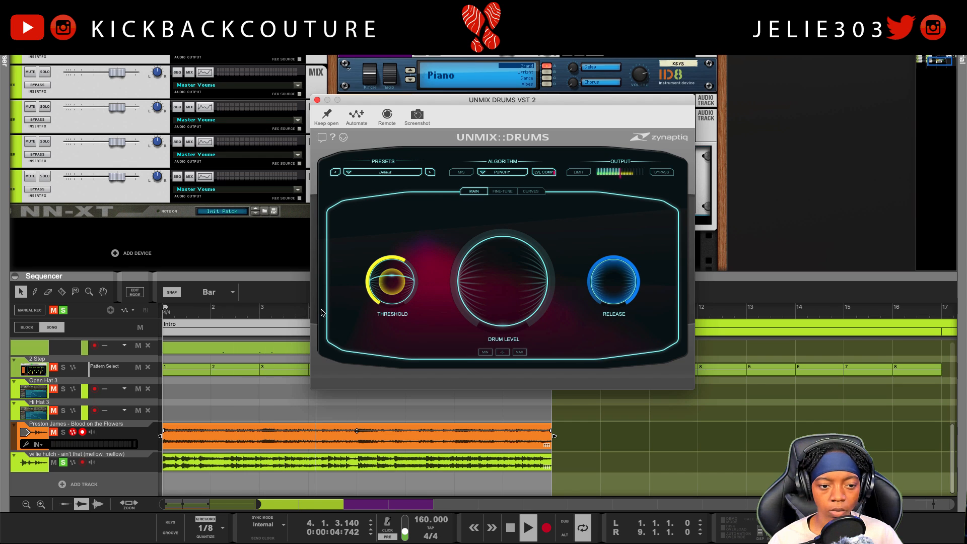
click(64, 463)
Close the plugin window and lower the "ain't that (mellow, mellow)" clip level to -6.96 dB while checking it in the mix.
click(199, 463)
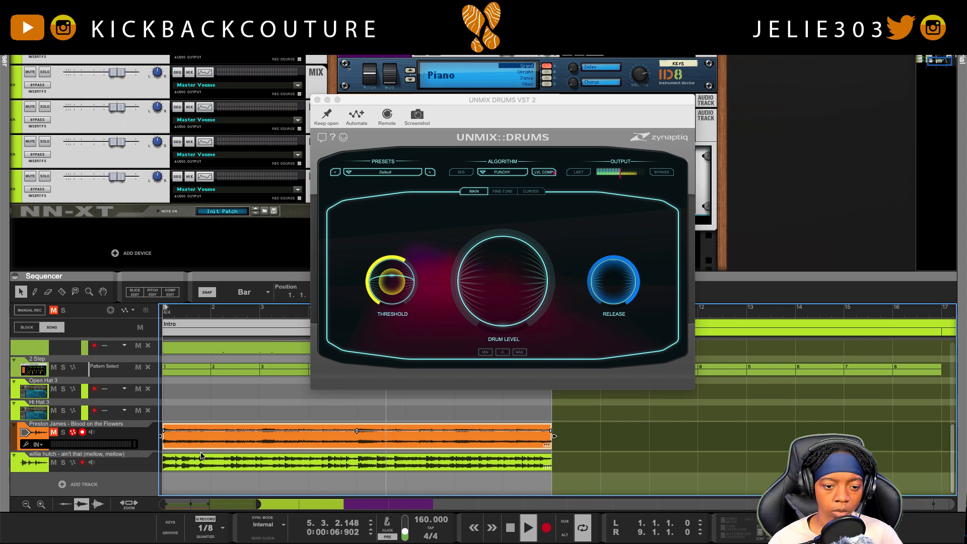
click(317, 100)
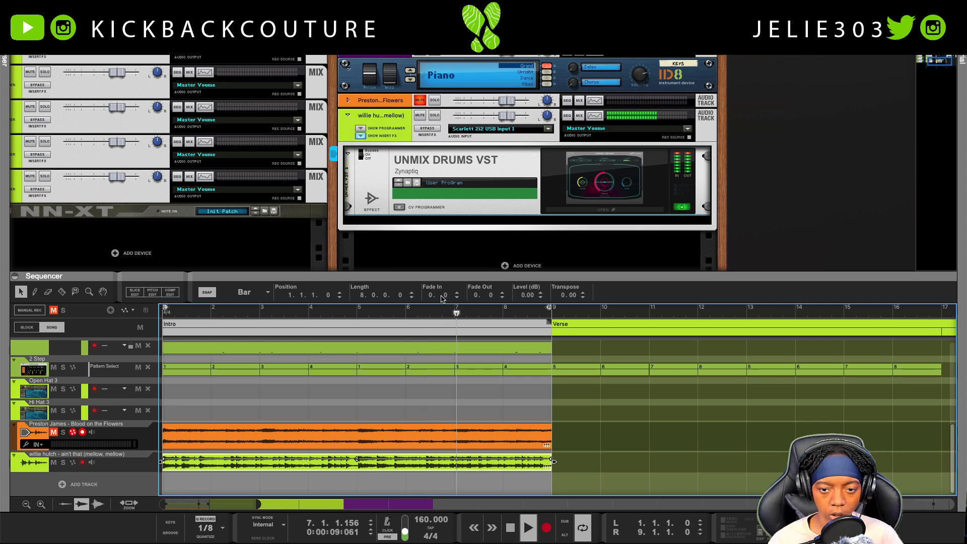
drag(526, 295, 525, 312)
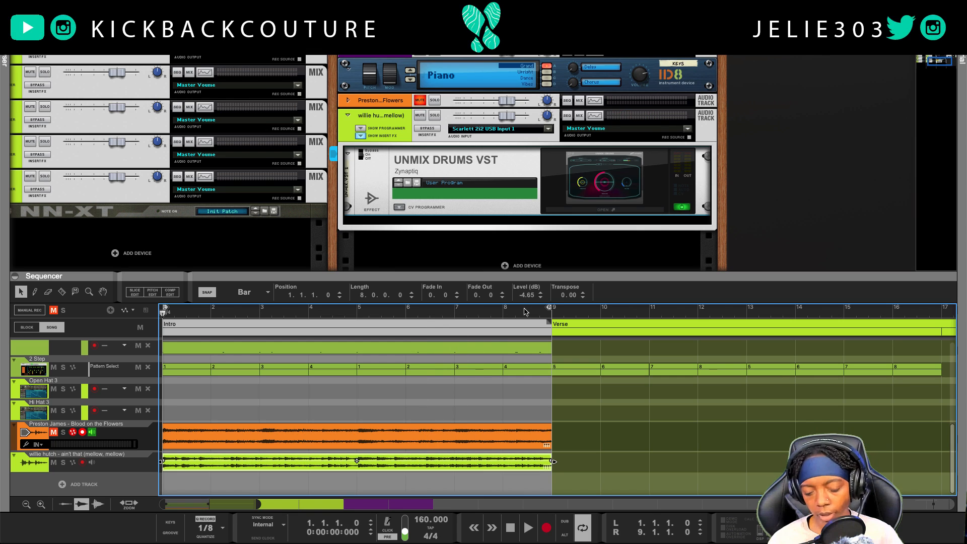
key(space)
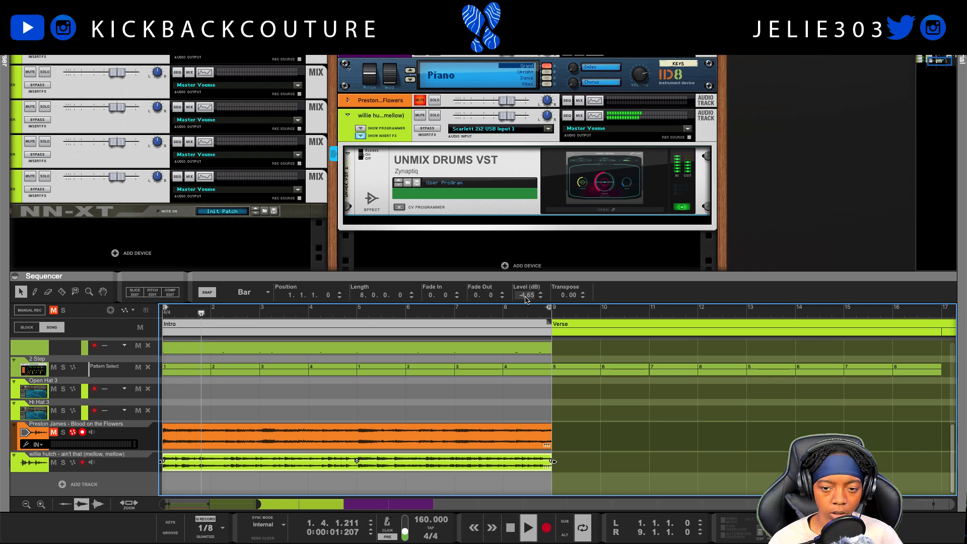
drag(525, 300, 526, 301)
drag(526, 302, 528, 299)
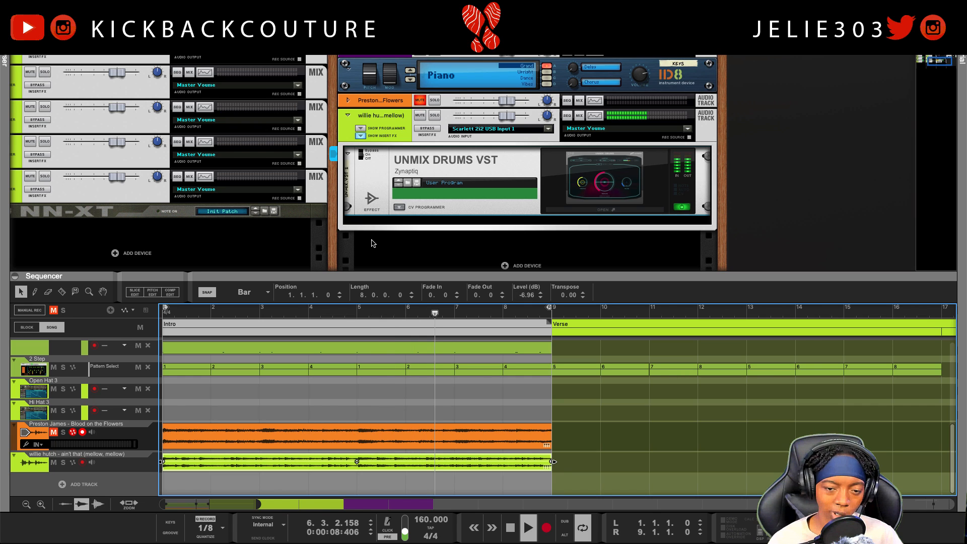
key(shift+Return)
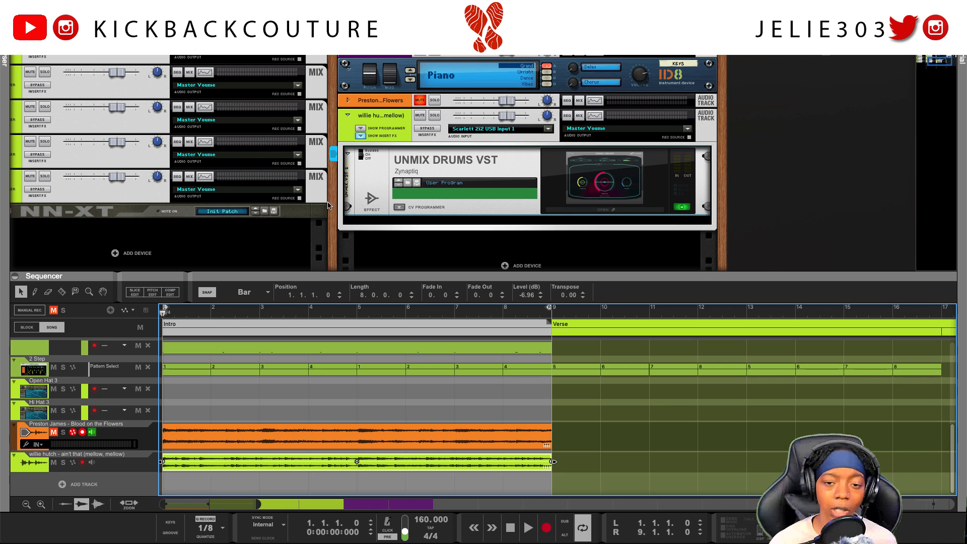
Solo "ain't that (mellow, mellow)" with its insert effects bypassed and open its Spectrum EQ during playback.
click(435, 115)
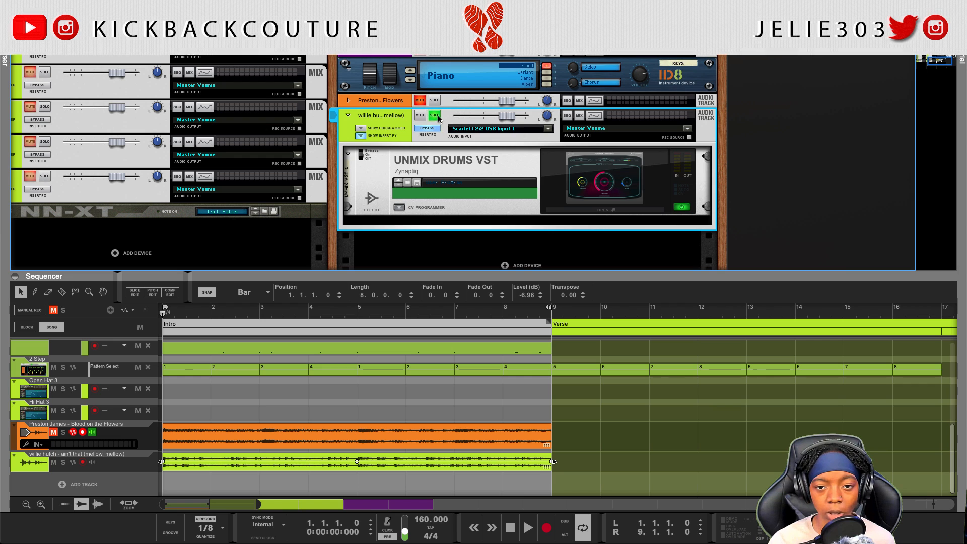
key(space)
click(595, 115)
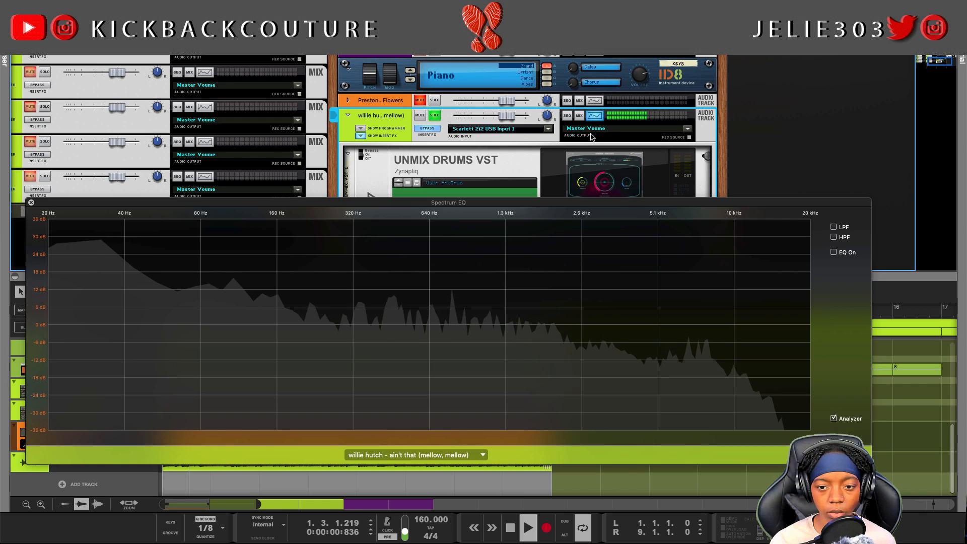
Try filtering out the drums with a high-pass filter at 187.1 Hz and a low-pass filter at 1.43 kHz.
click(834, 237)
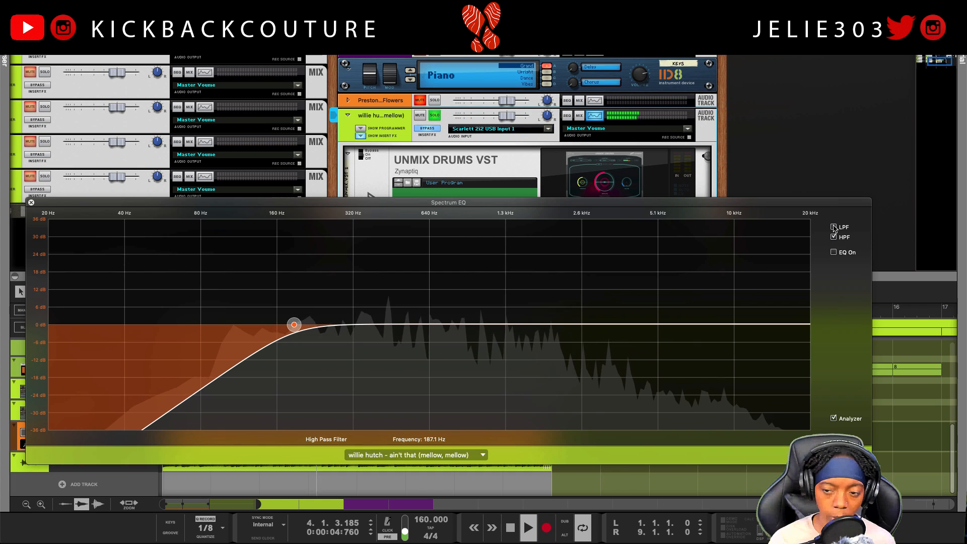
click(834, 227)
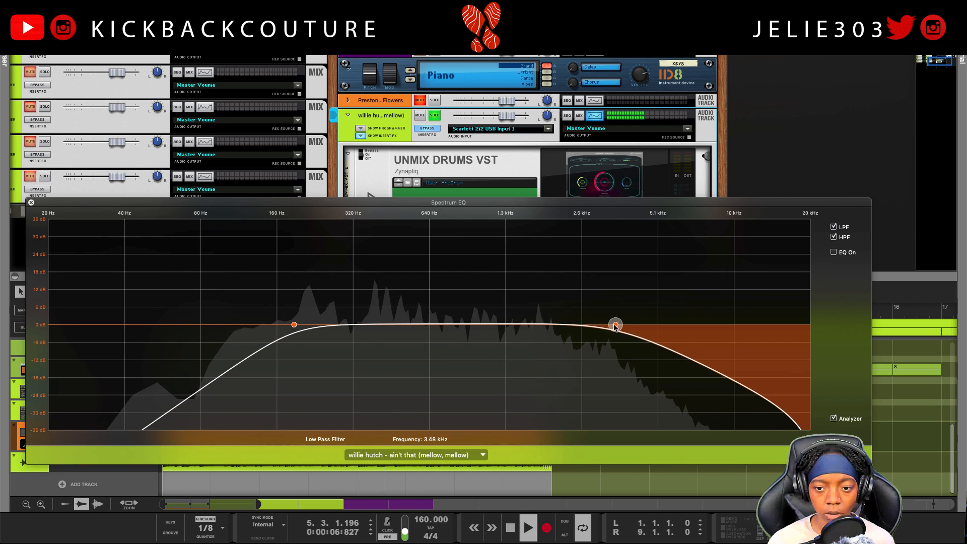
drag(616, 324, 534, 328)
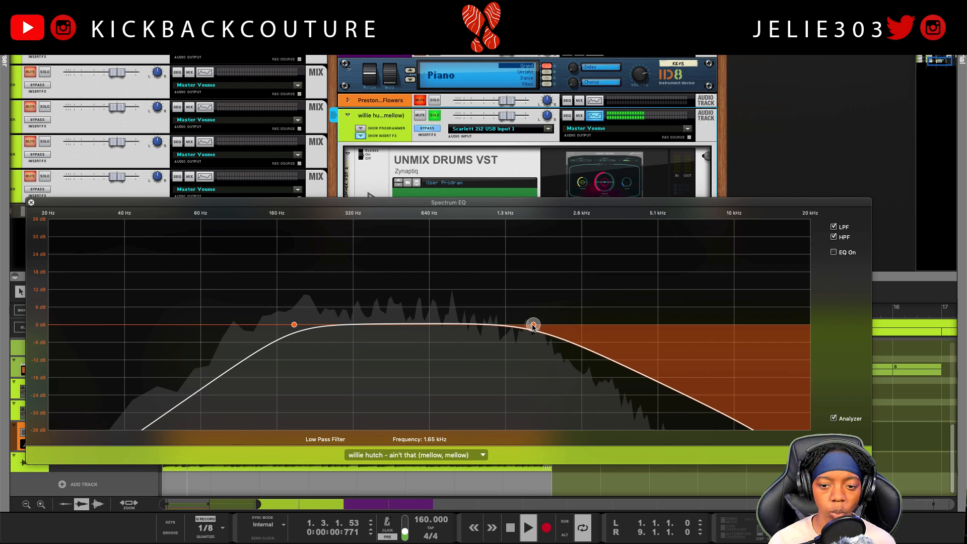
drag(533, 325, 519, 327)
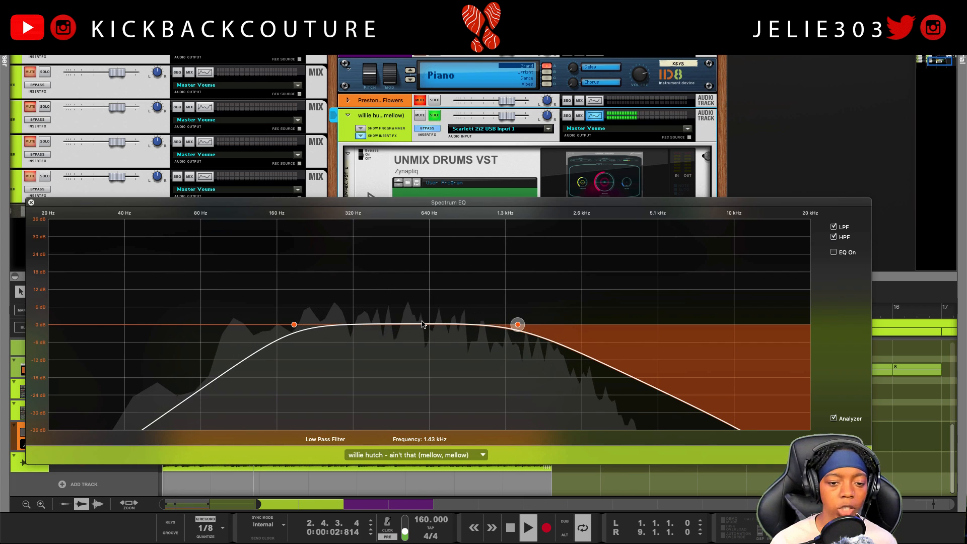
Turn off both EQ filters, close the Spectrum EQ, and unsolo the track with its insert effects re-enabled.
click(834, 237)
click(833, 227)
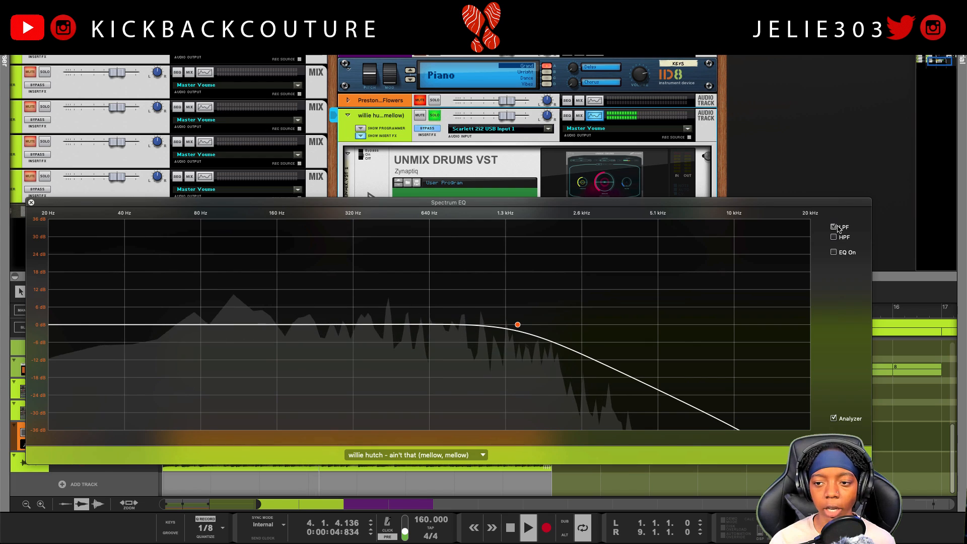
click(30, 202)
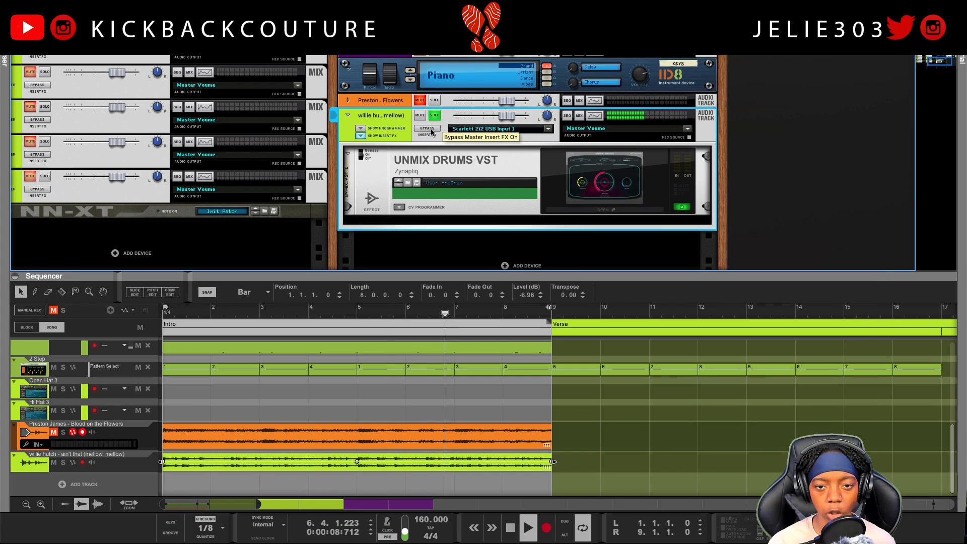
click(436, 116)
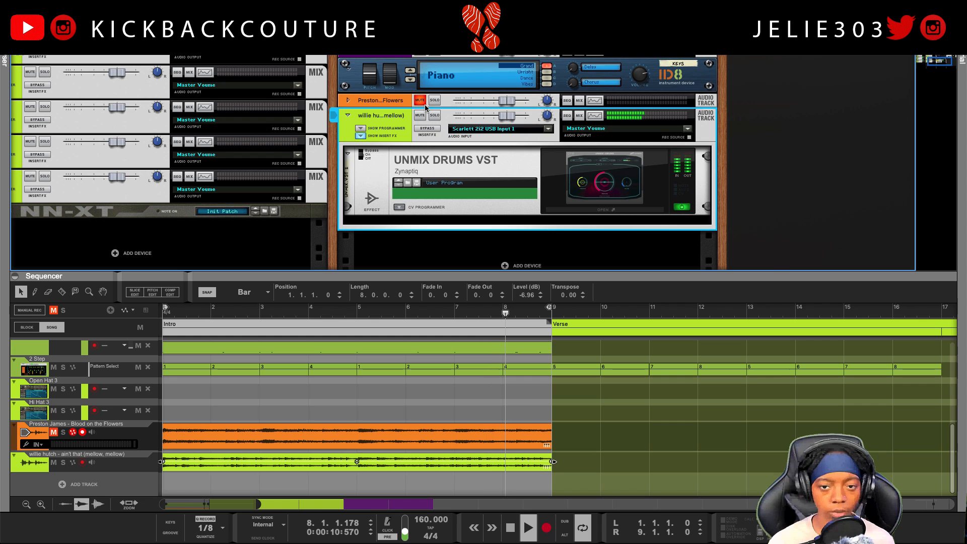